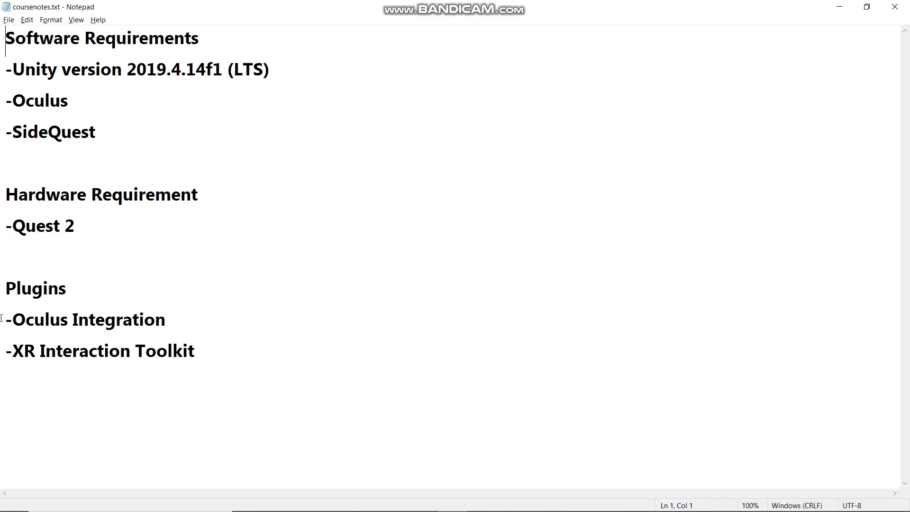
Switch to Unity Hub and start a new project using the 3D template
drag(10, 321, 213, 365)
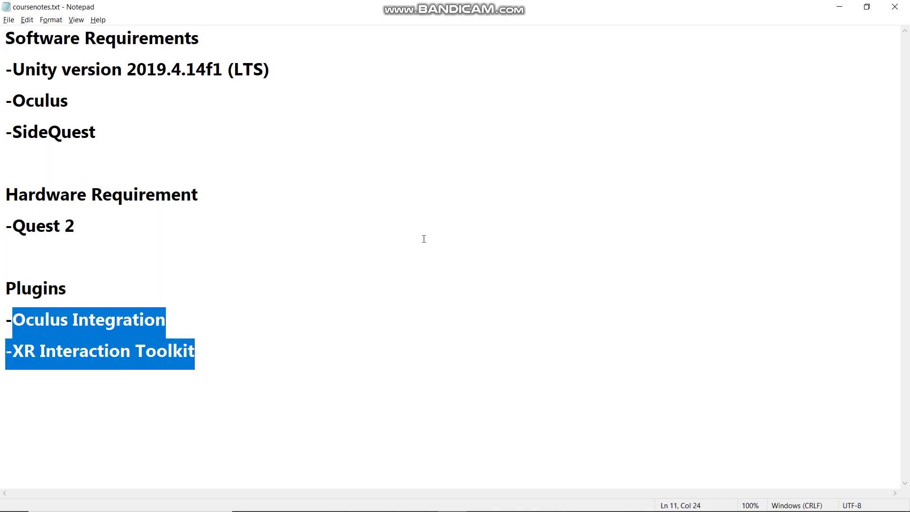
key(alt+Tab)
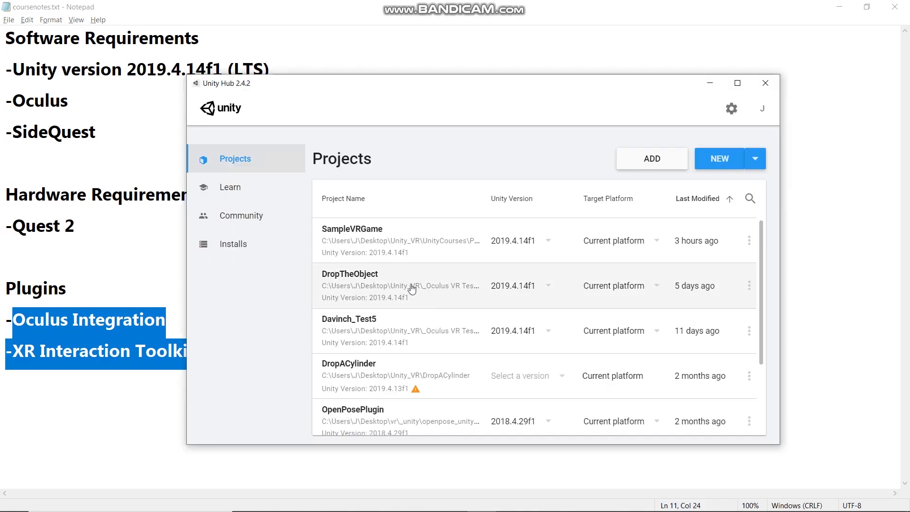
click(246, 164)
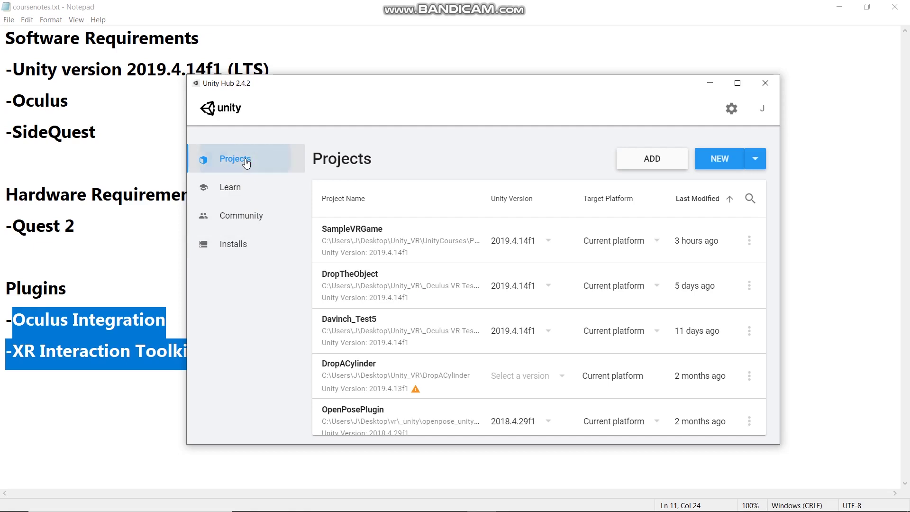
click(733, 166)
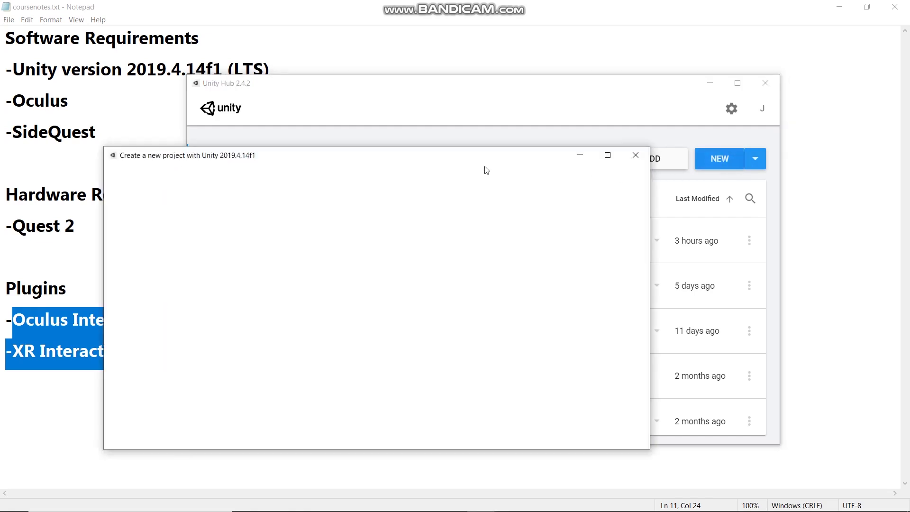
drag(469, 155, 562, 81)
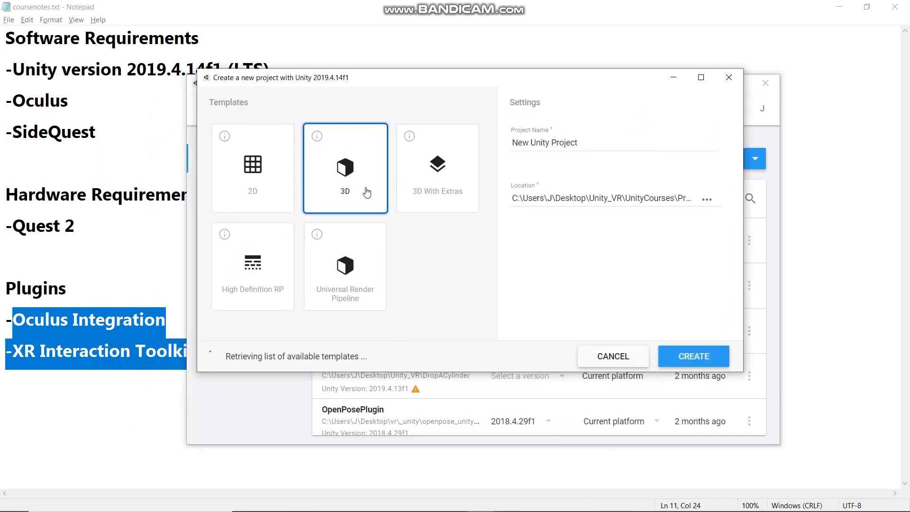
click(360, 186)
Name the new project SampleGameVR
click(591, 140)
drag(591, 140, 509, 145)
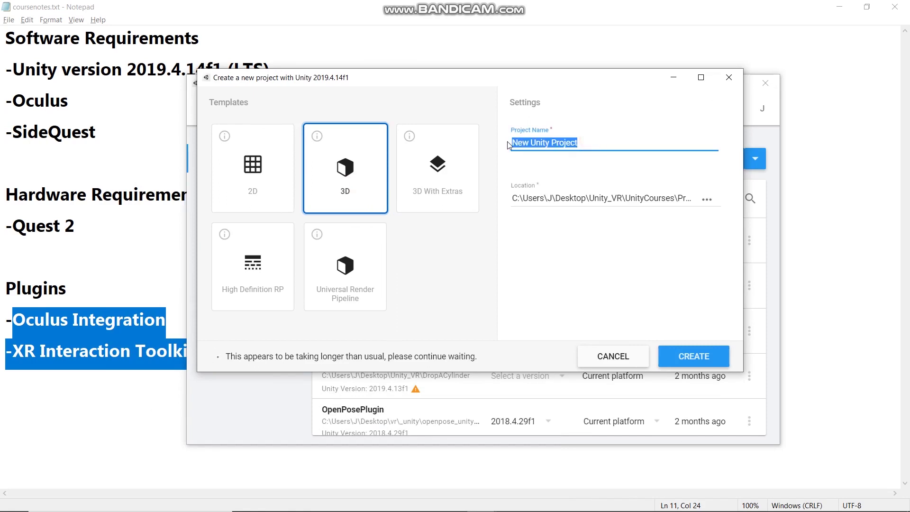
text(SampleVRGames)
key(BackSpace)
key(BackSpace)
key(BackSpace)
key(BackSpace)
key(BackSpace)
key(BackSpace)
key(BackSpace)
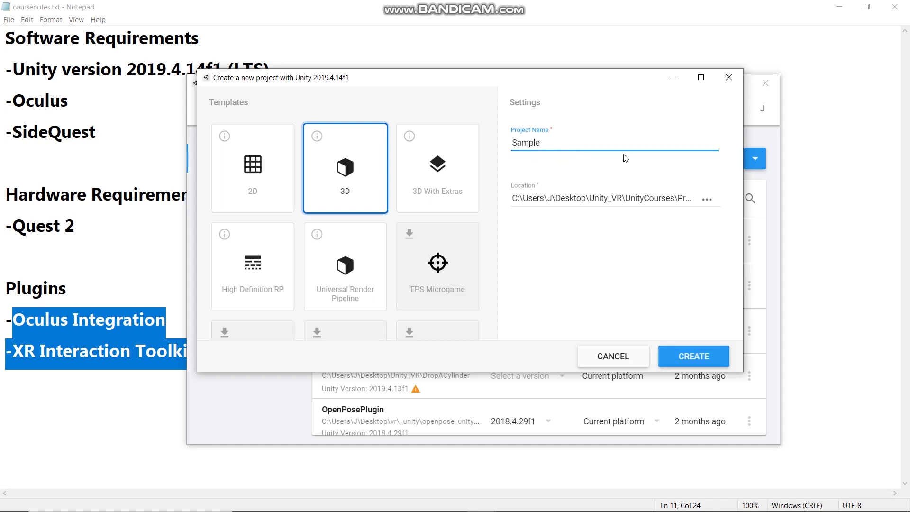
text(GameVR)
Choose the ProjectFiles folder as the save location and create the project
click(707, 201)
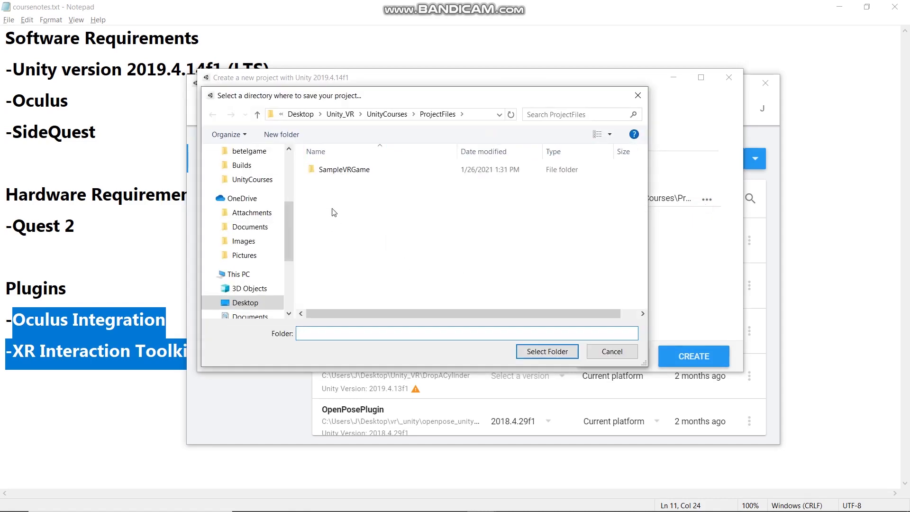
click(535, 352)
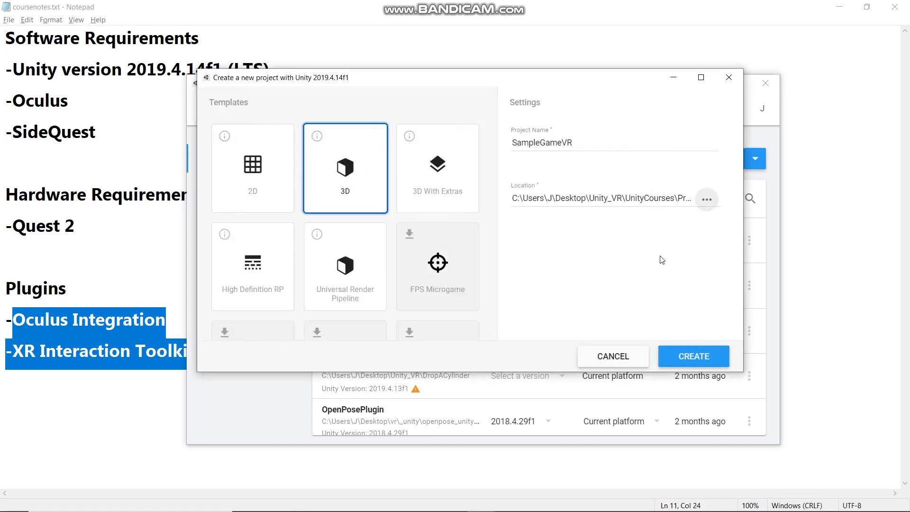
click(697, 357)
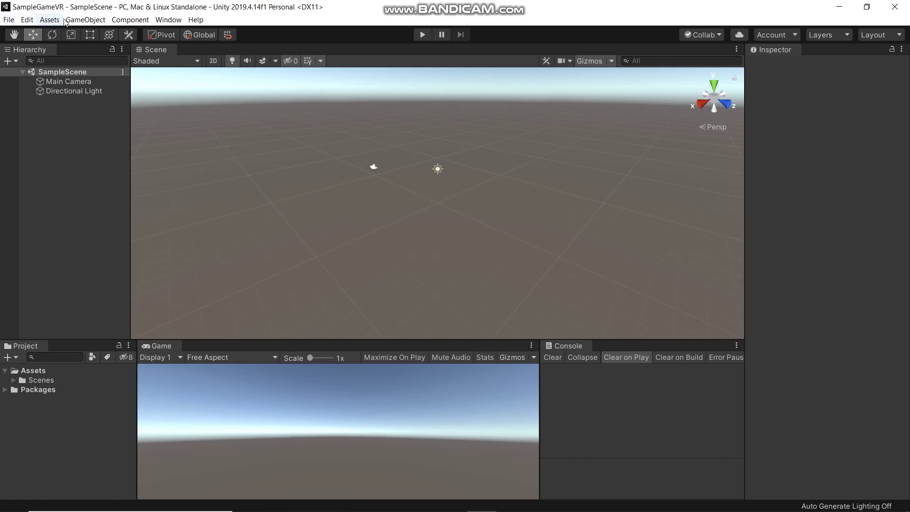
Open the Package Manager and make it show preview packages
click(169, 20)
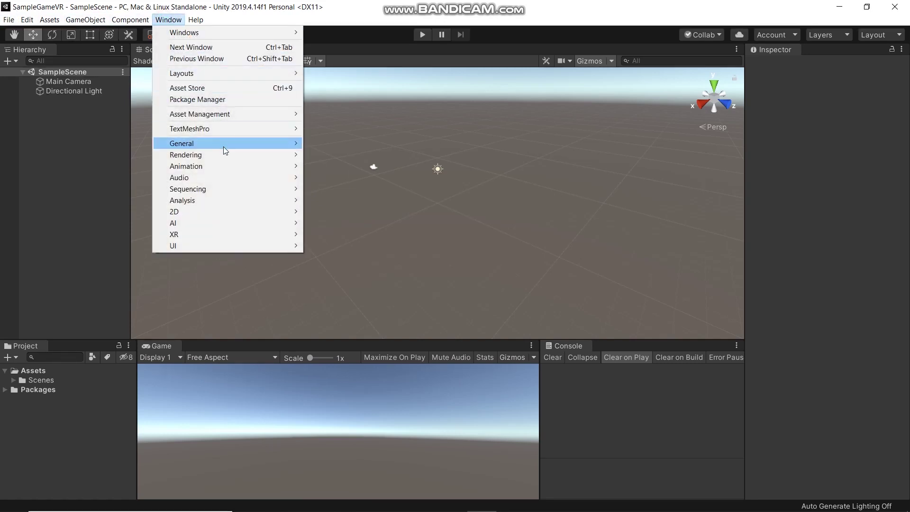
click(236, 100)
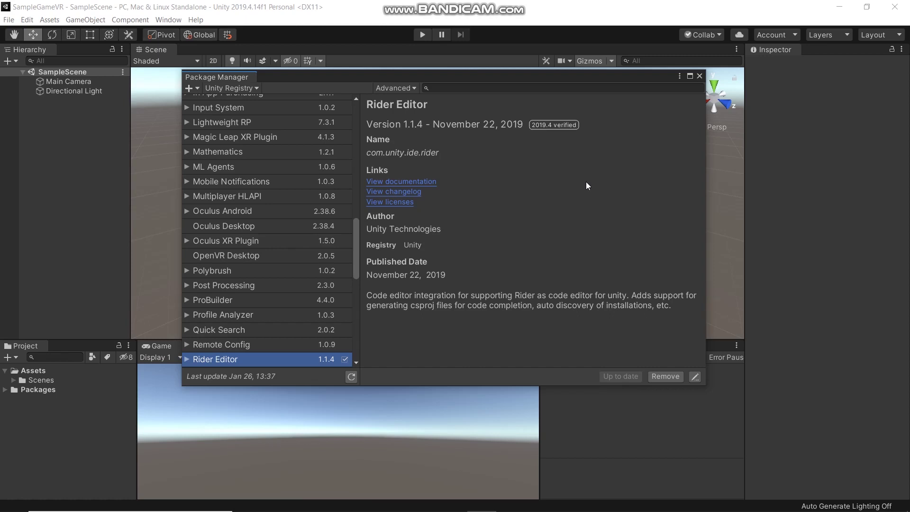
click(411, 89)
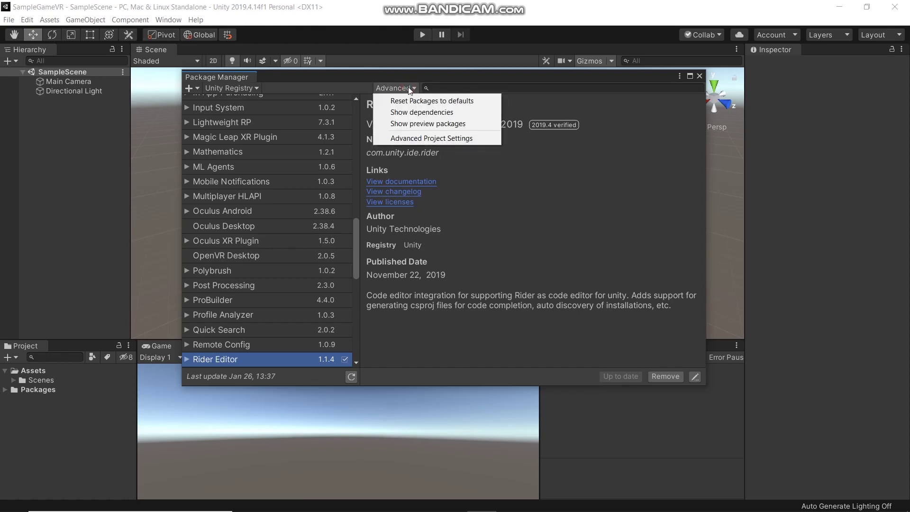
click(435, 126)
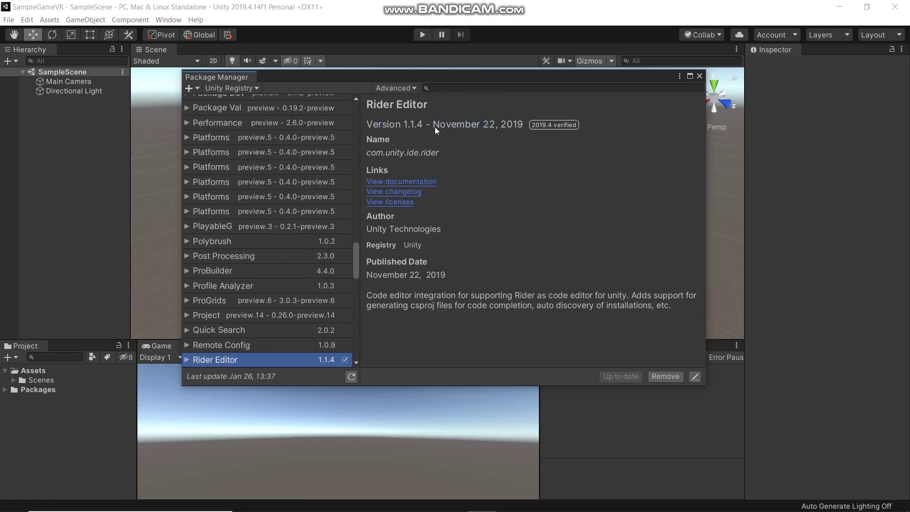
Search the packages for XR and install XR Interaction Toolkit version 0.10.0-preview.7
click(469, 87)
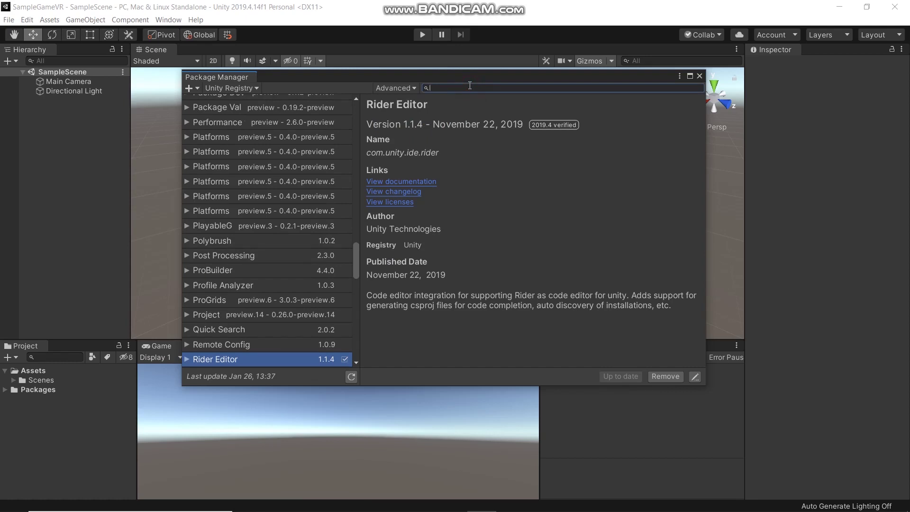
text(XR)
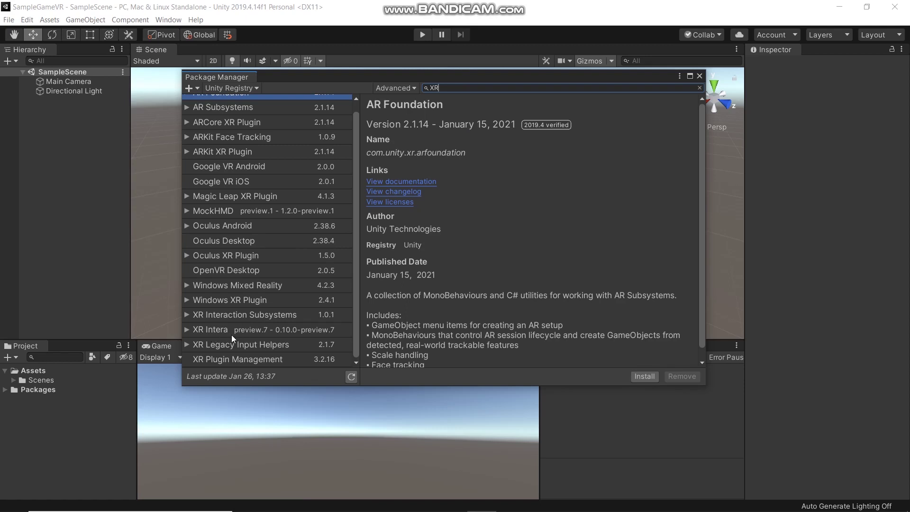
click(233, 332)
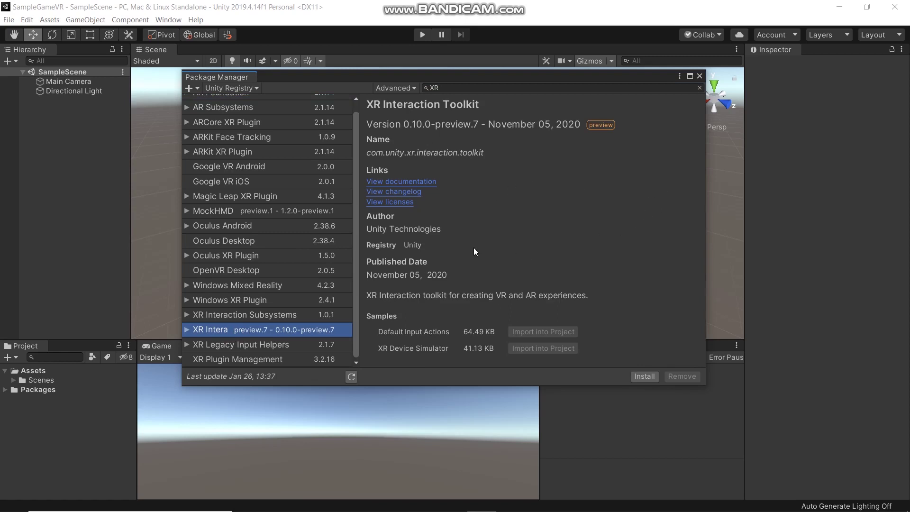
click(653, 375)
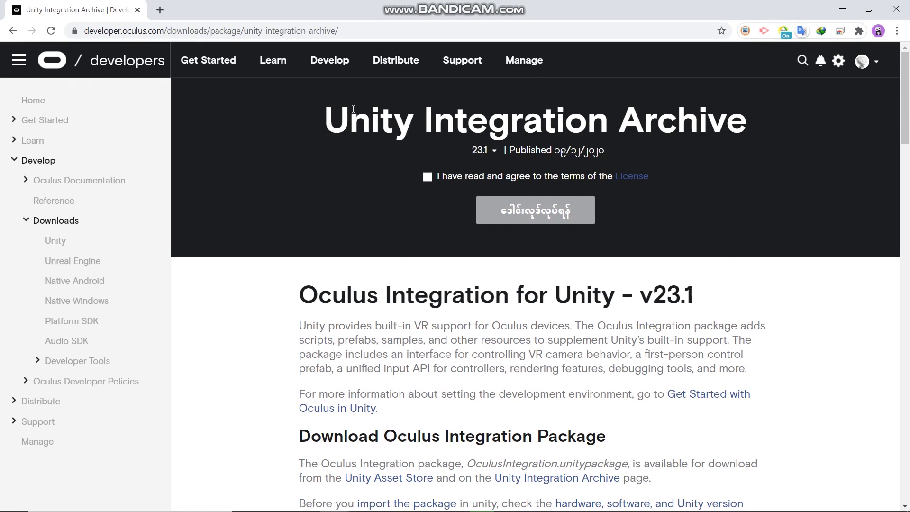
Switch to the browser and accept the license terms for version 23.1 on the Oculus Unity Integration Archive page
double_click(319, 113)
drag(471, 109, 605, 129)
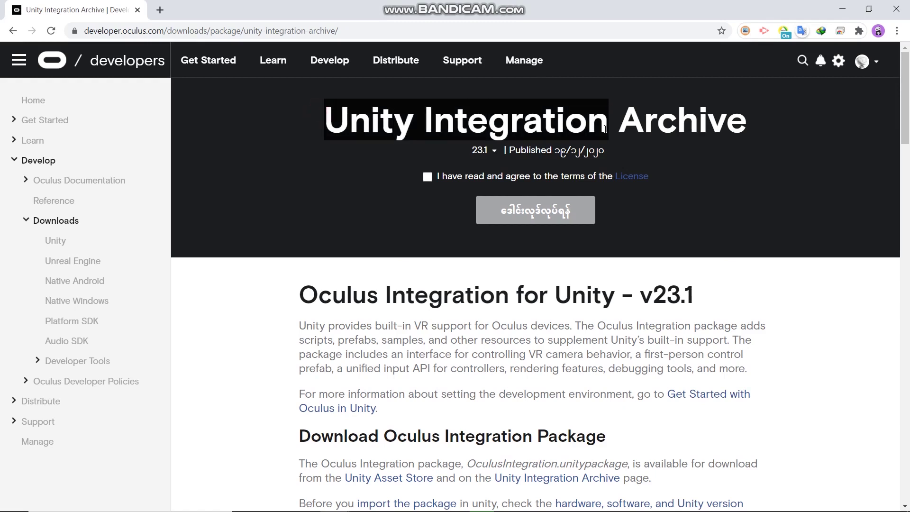
click(429, 179)
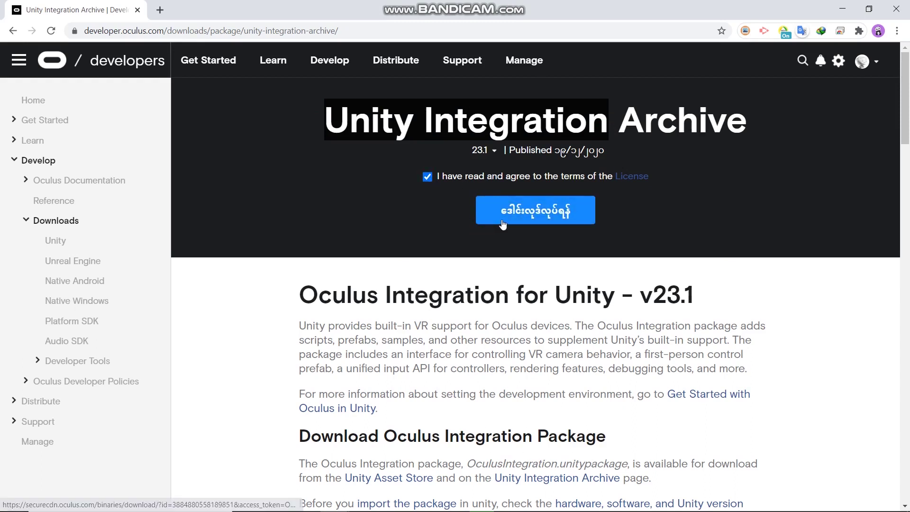
click(350, 239)
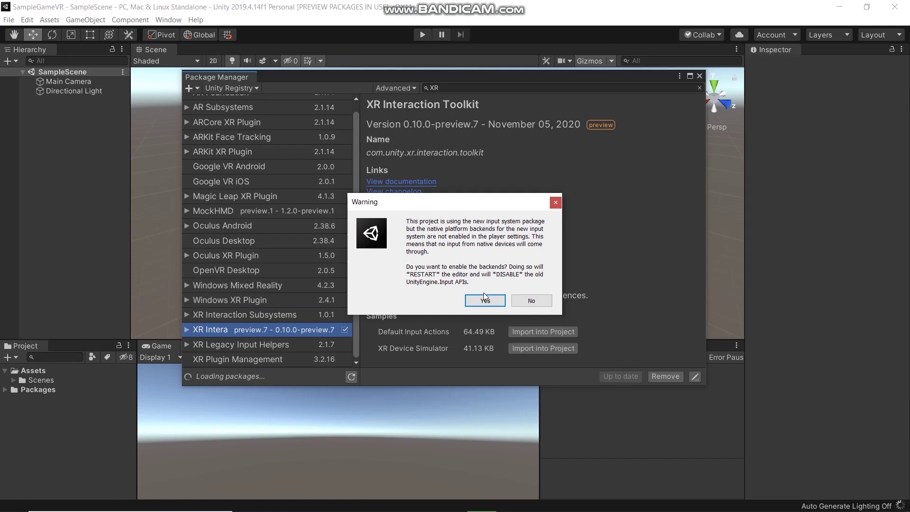
Back in Unity, agree to enable the new input system backends with an editor restart, and open the Asset Store
click(486, 302)
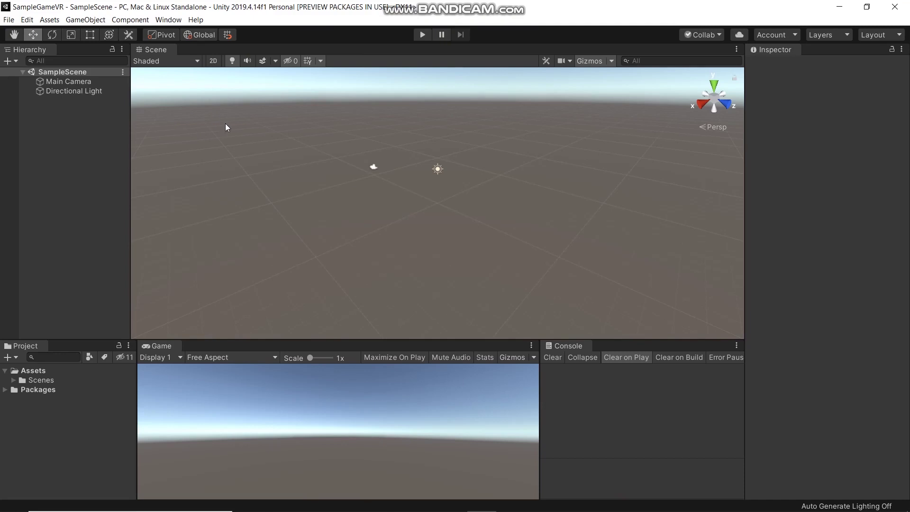
click(176, 24)
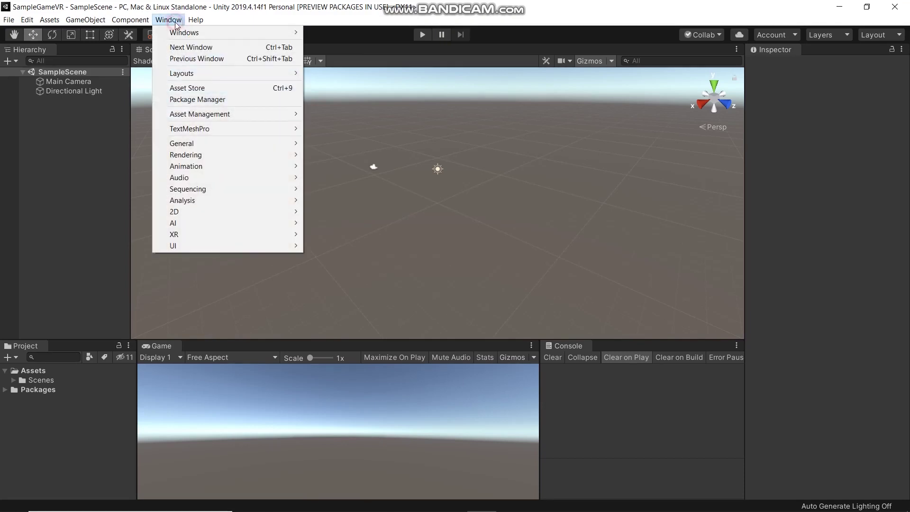
click(188, 88)
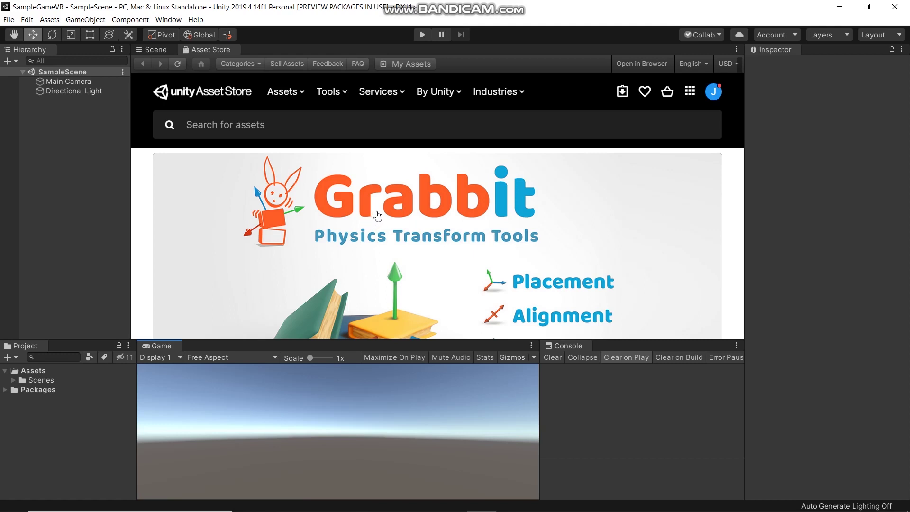
Search the Asset Store for "oculus integration"
click(292, 125)
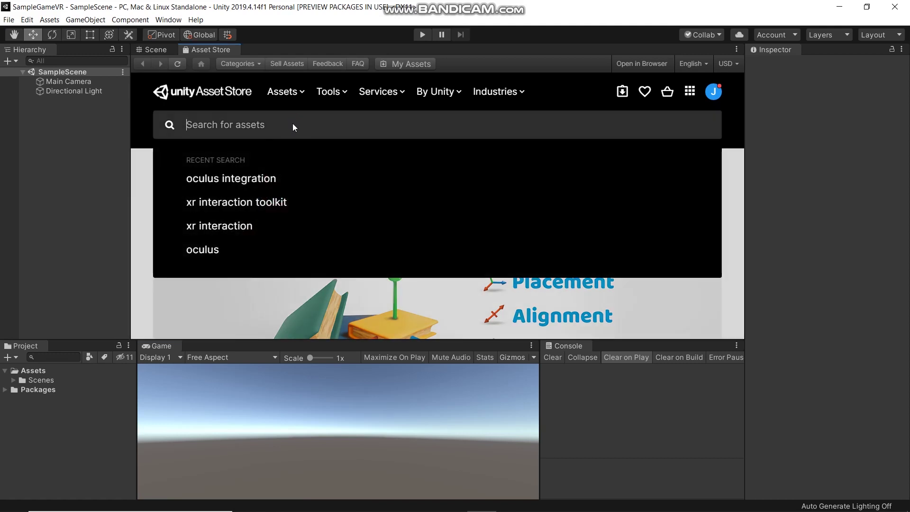
text(ocl)
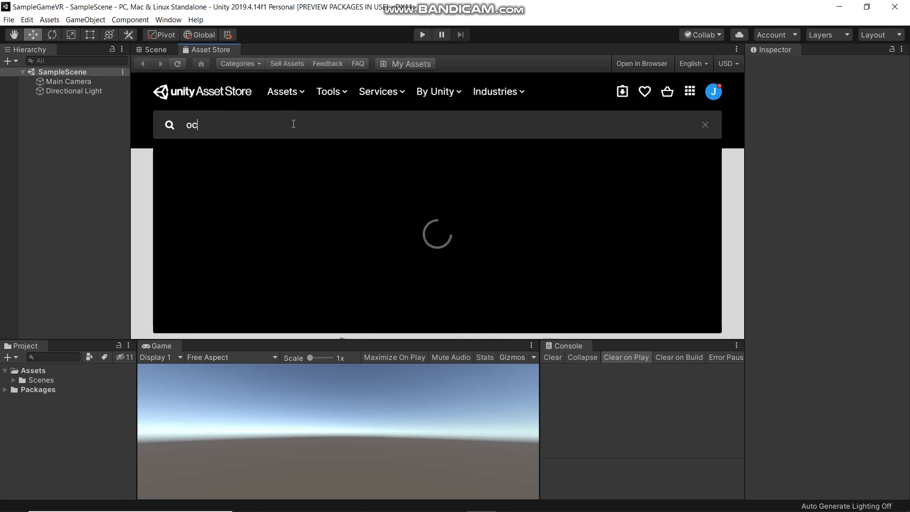
key(BackSpace)
text(ulus)
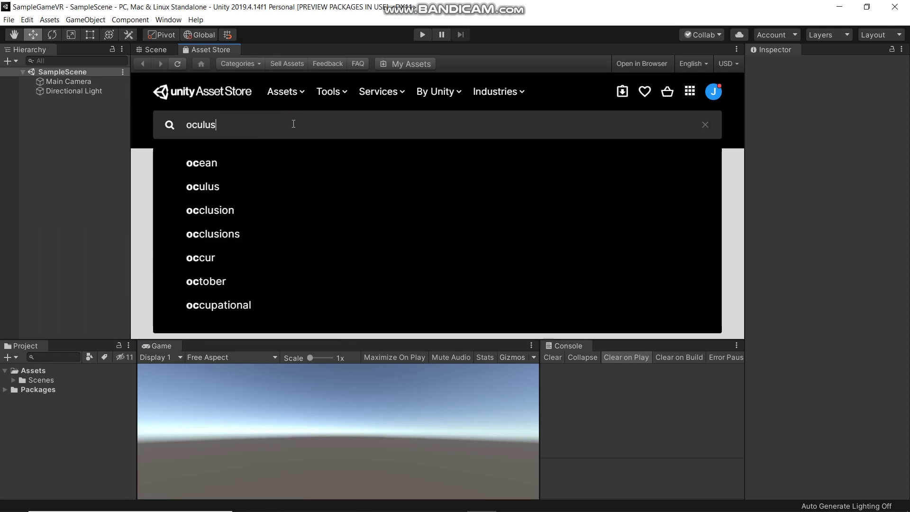
text( integration)
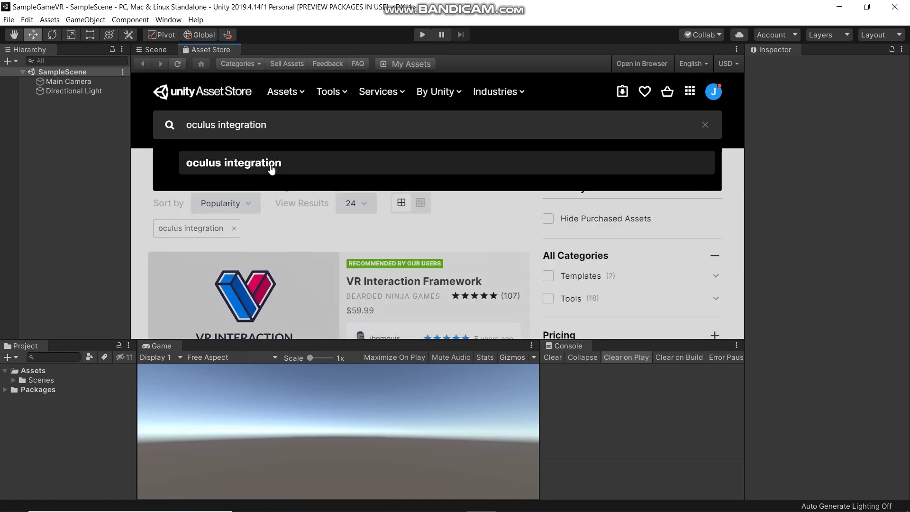
click(273, 166)
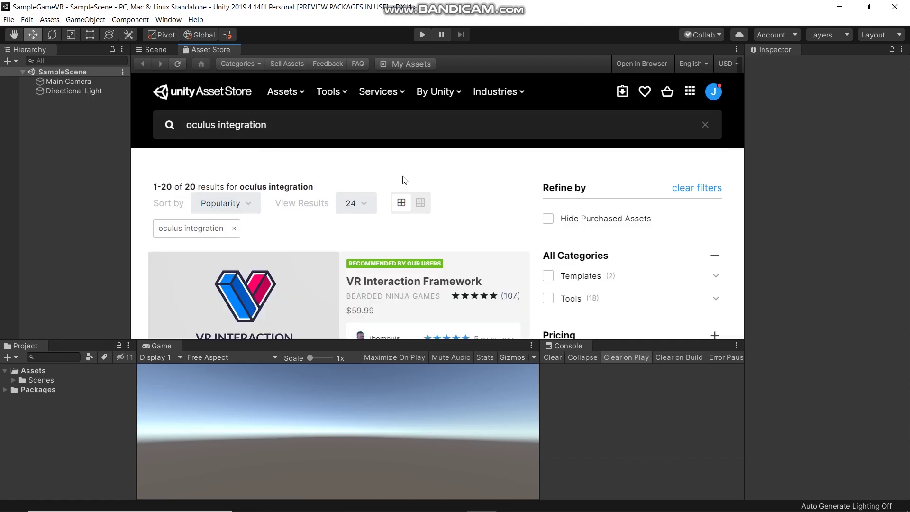
Open the Oculus Integration asset from the search results, review its download option and version details, and close the Asset Store
scroll(332, 184, down, 7)
mouse_move(215, 202)
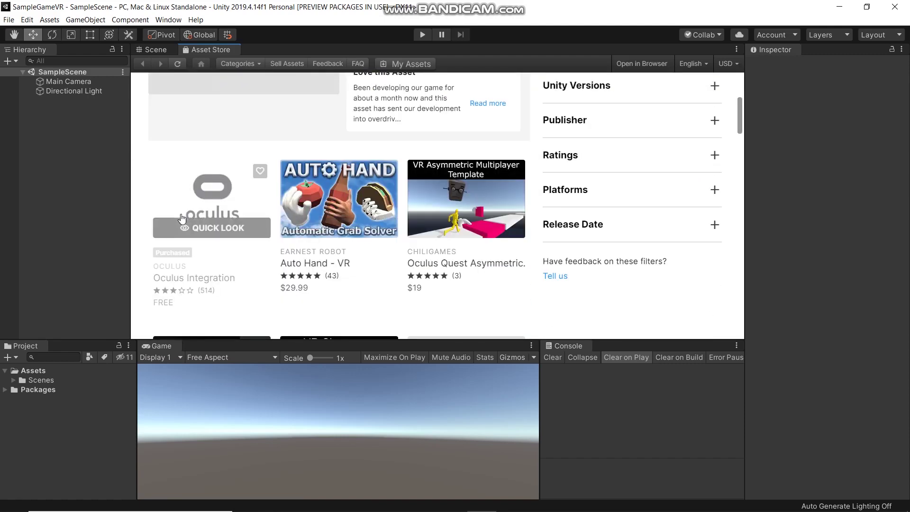
click(214, 206)
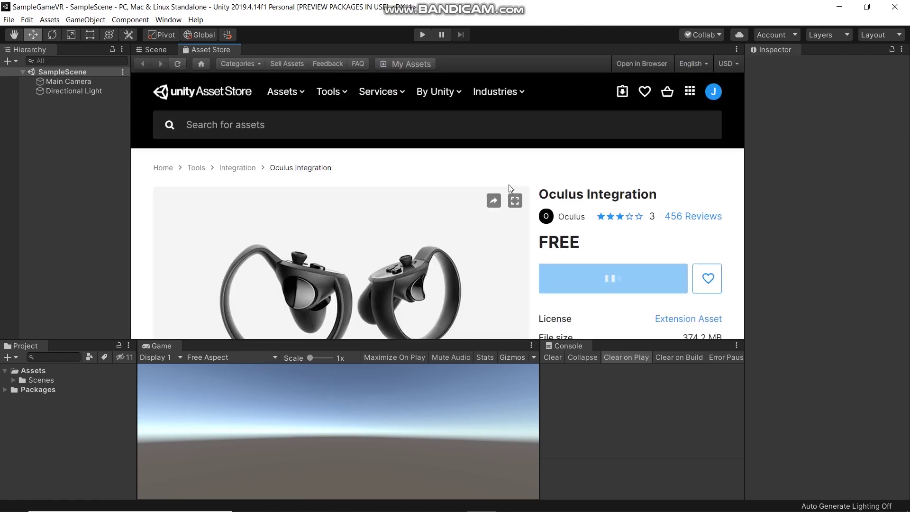
scroll(603, 234, down, 2)
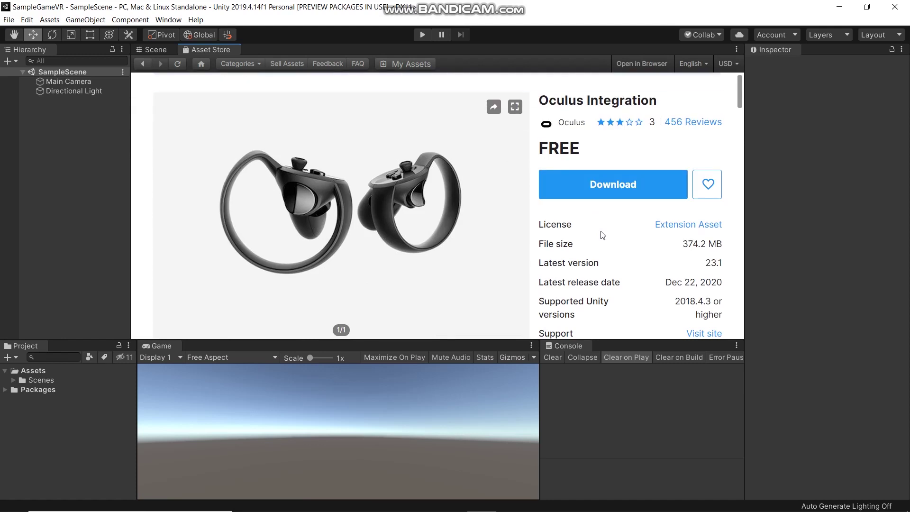
click(614, 198)
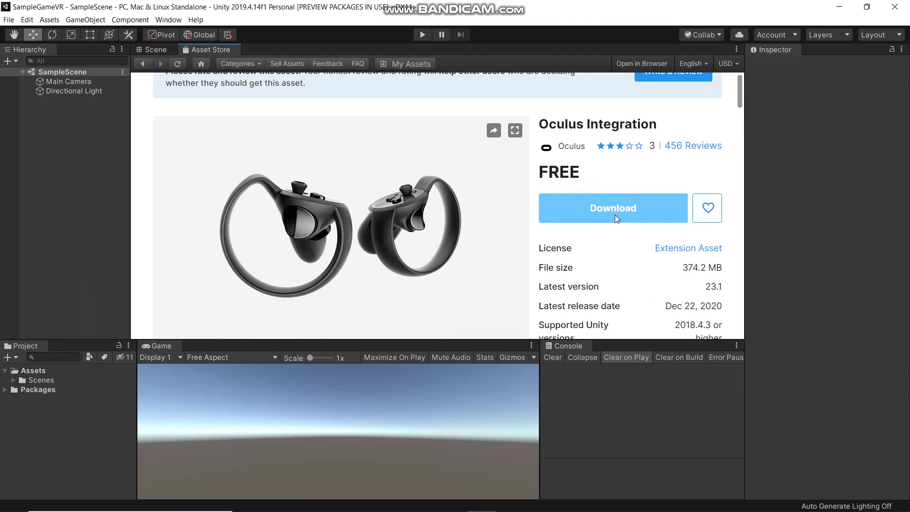
scroll(470, 219, down, 2)
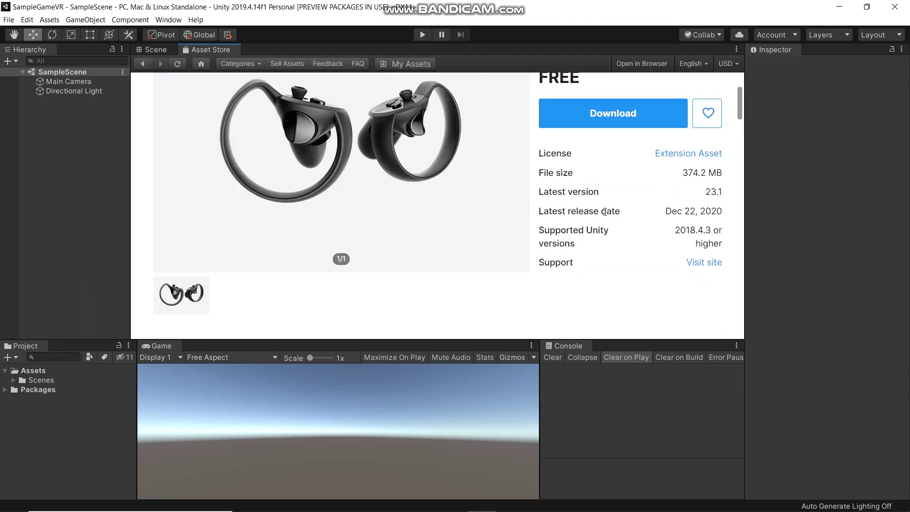
scroll(522, 194, up, 2)
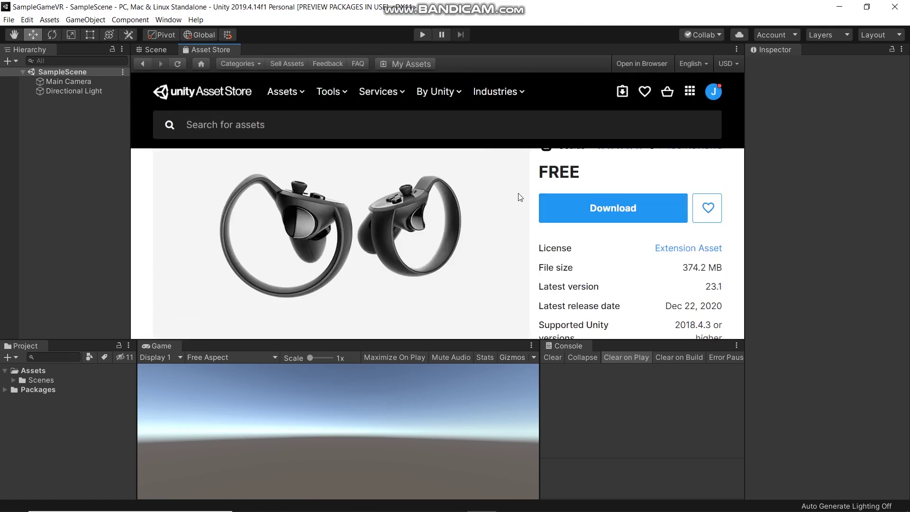
right_click(223, 49)
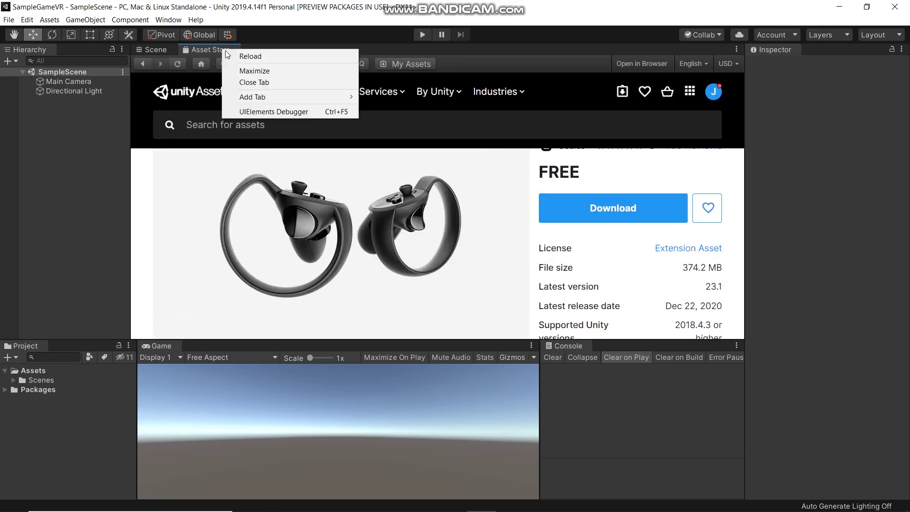
click(286, 82)
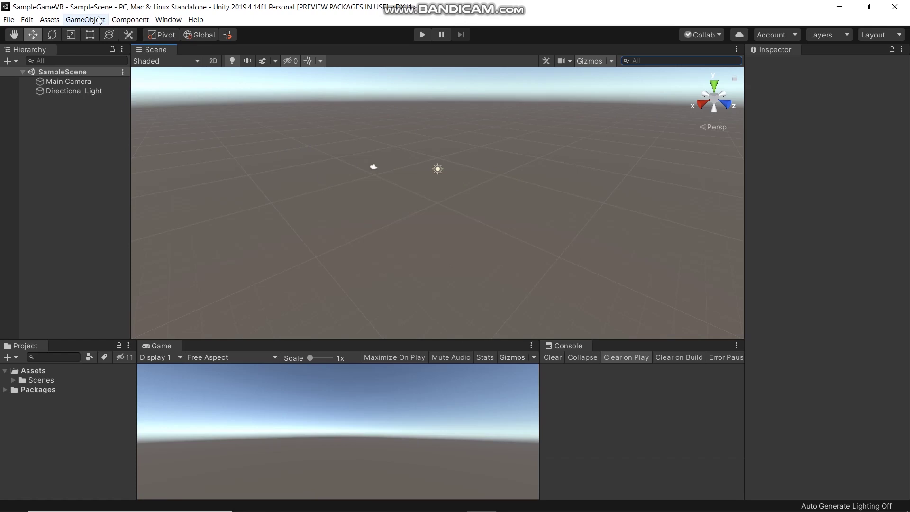
Import the custom package OculusIntegration_v20.1.unitypackage from the Unity_VR folder into the project
click(49, 19)
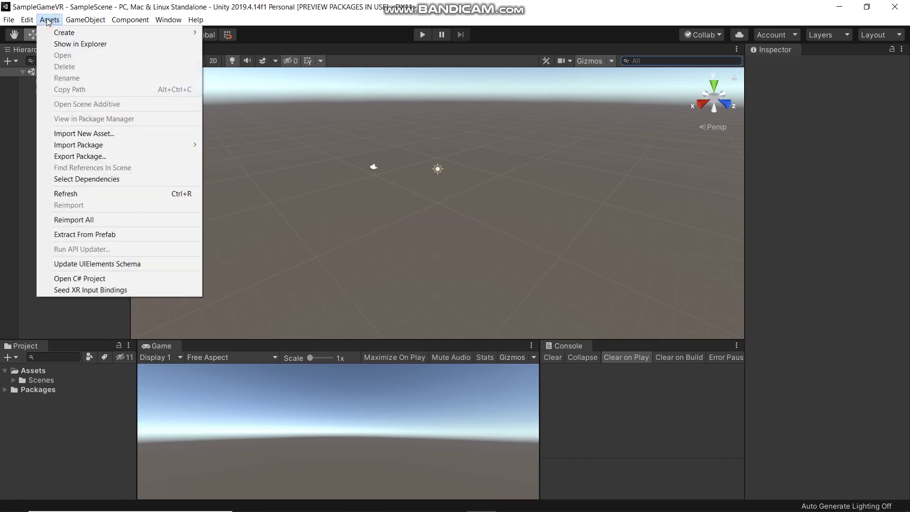
mouse_move(93, 145)
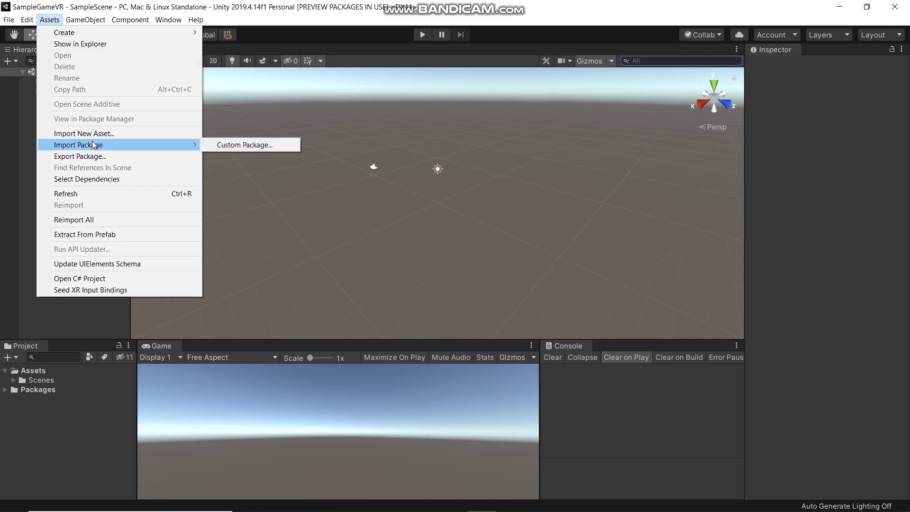
click(256, 145)
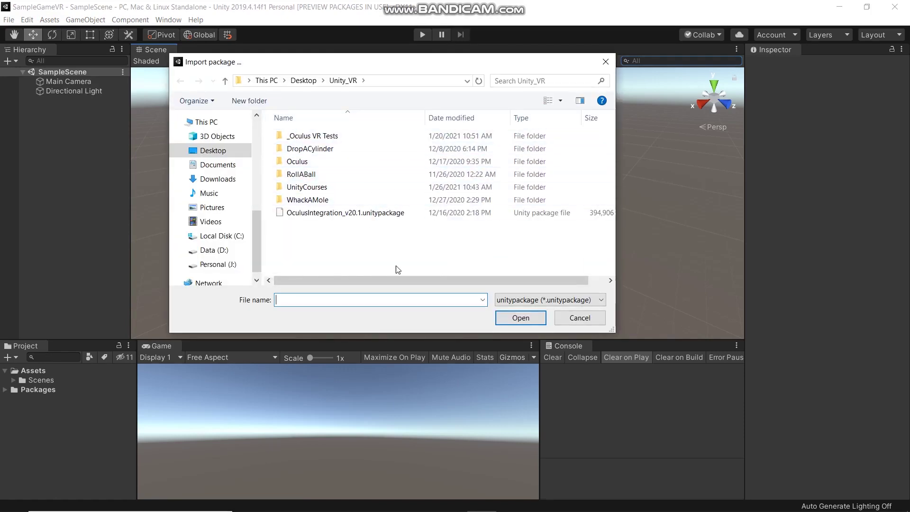
click(341, 219)
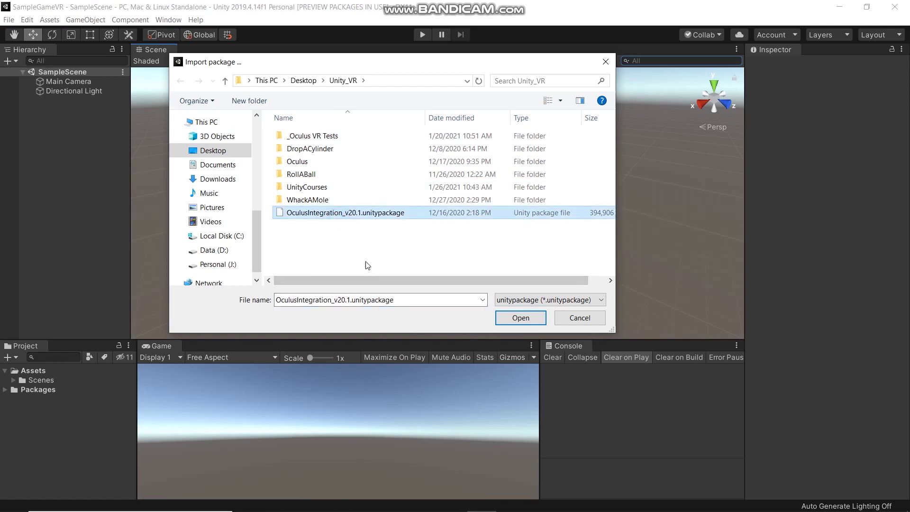
click(517, 319)
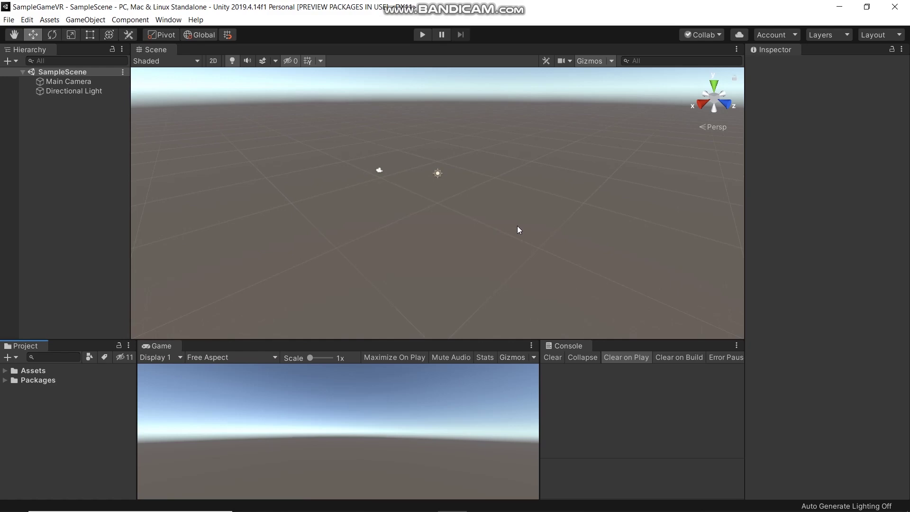
Switch the project's build platform to Android in the Build Settings
click(7, 20)
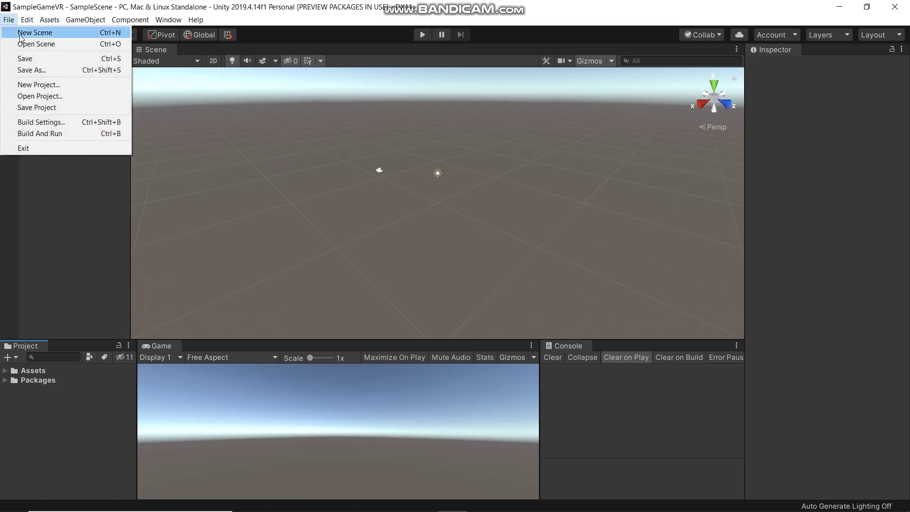
click(69, 122)
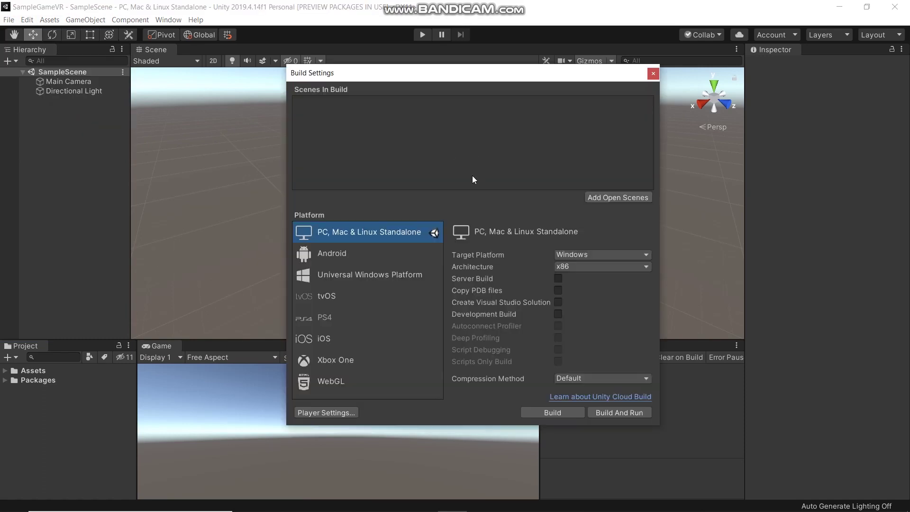
click(383, 249)
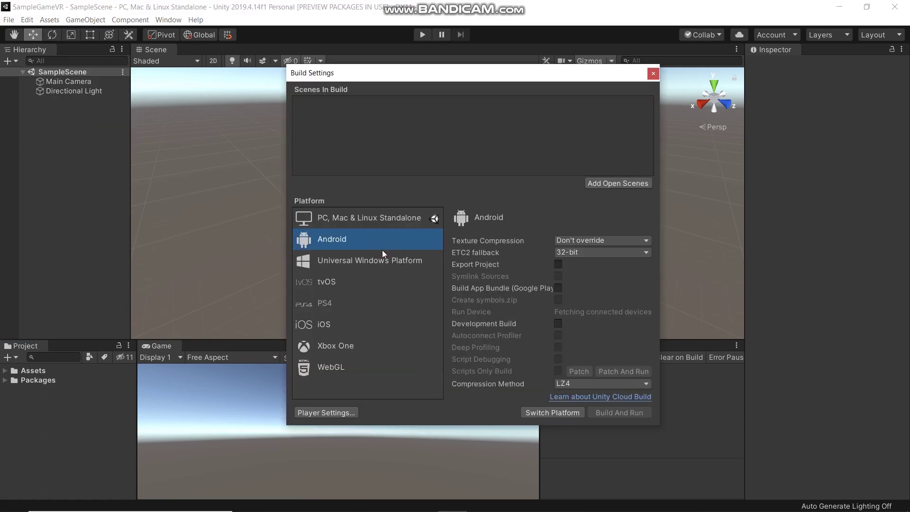
click(536, 414)
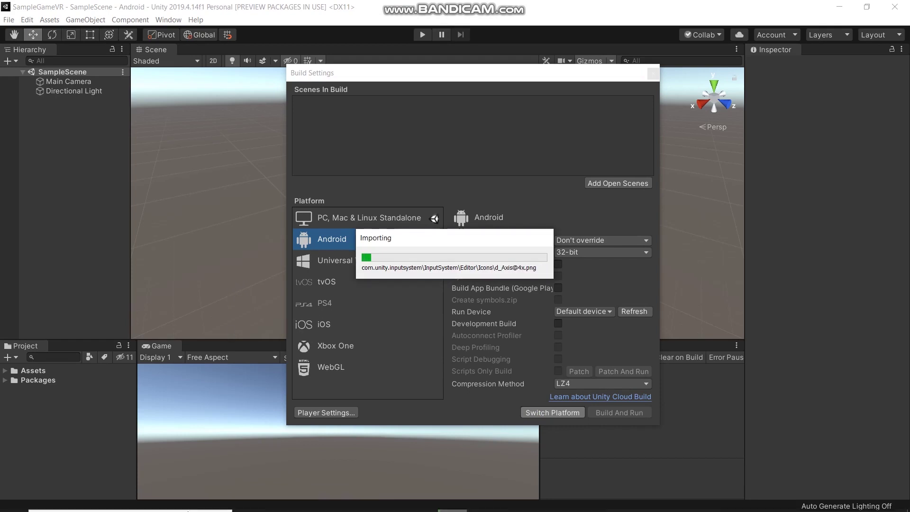
Switch to the Oculus desktop app to check its home page, minimize it, and open the Device settings in the headset
click(184, 501)
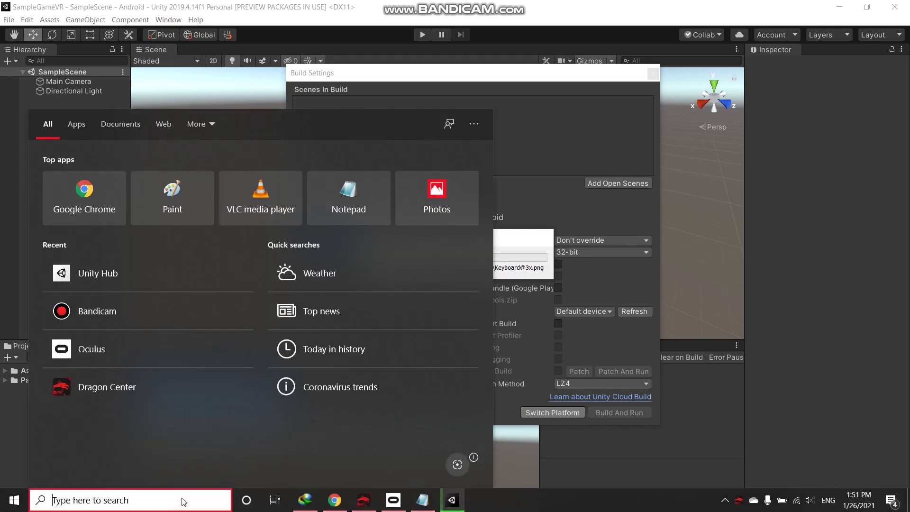
text(oc)
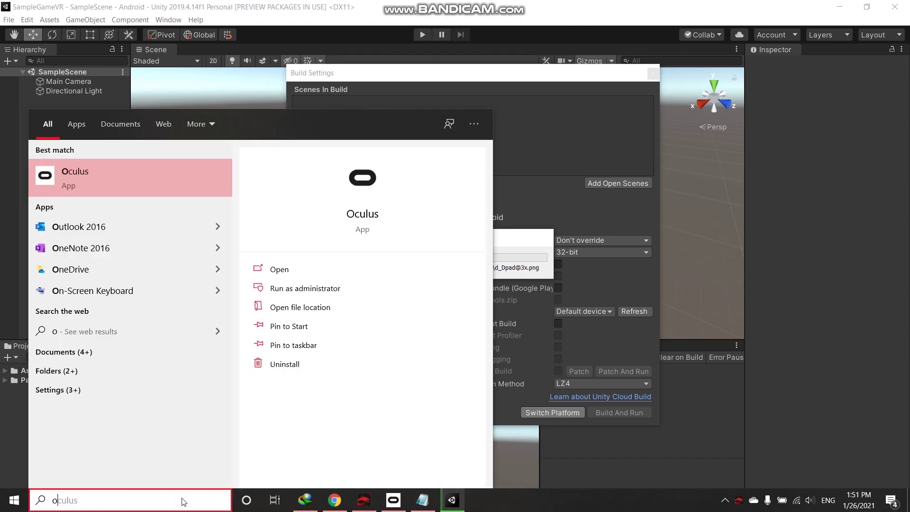
click(115, 186)
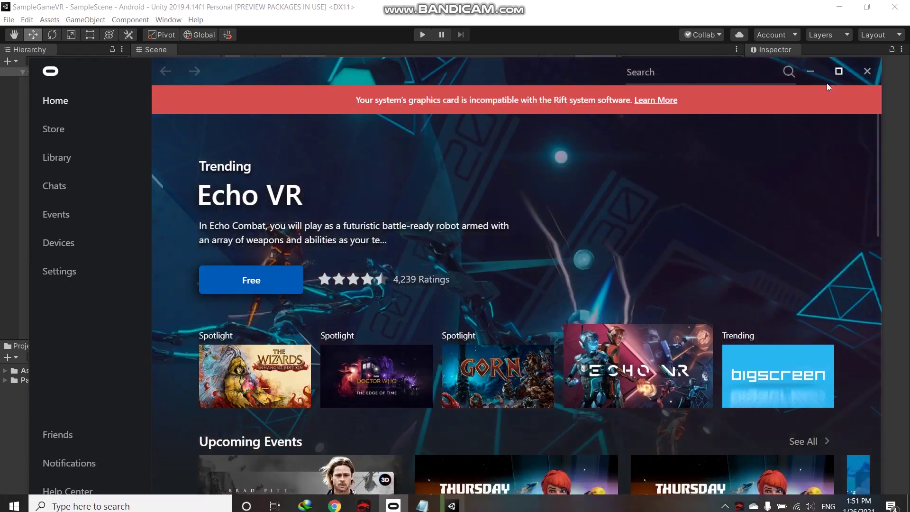
click(837, 73)
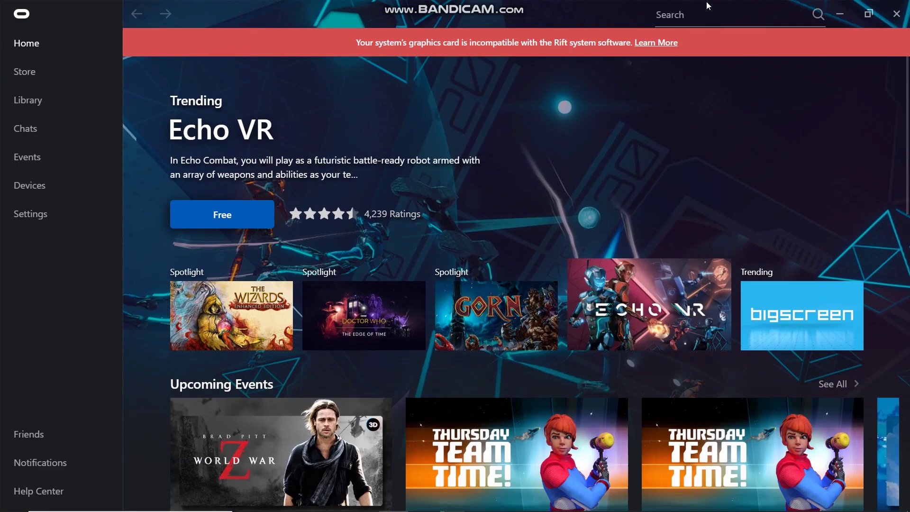
click(845, 13)
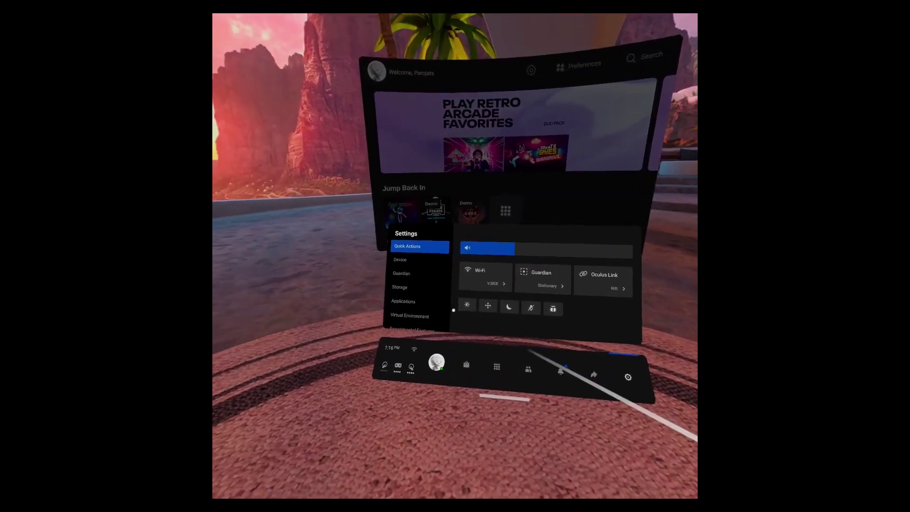
click(400, 259)
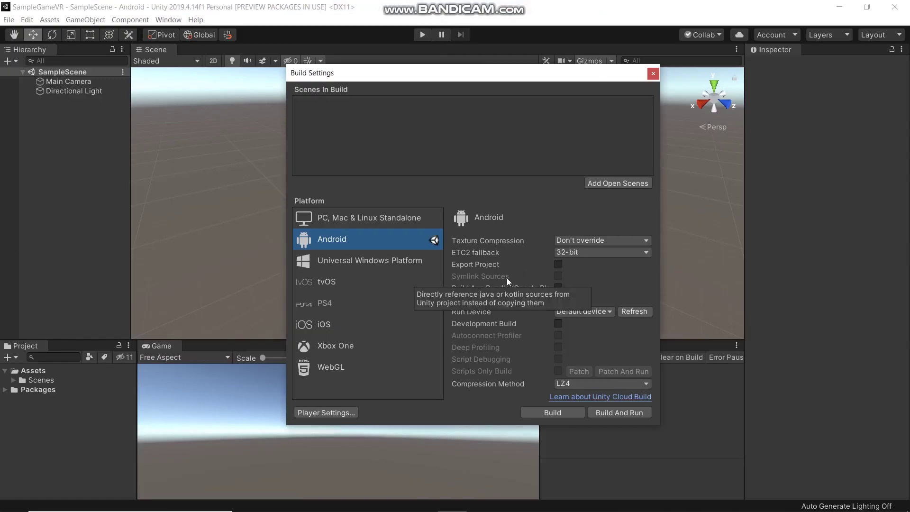
Back in Unity, install XR Plugin Management from the Project Settings
click(346, 414)
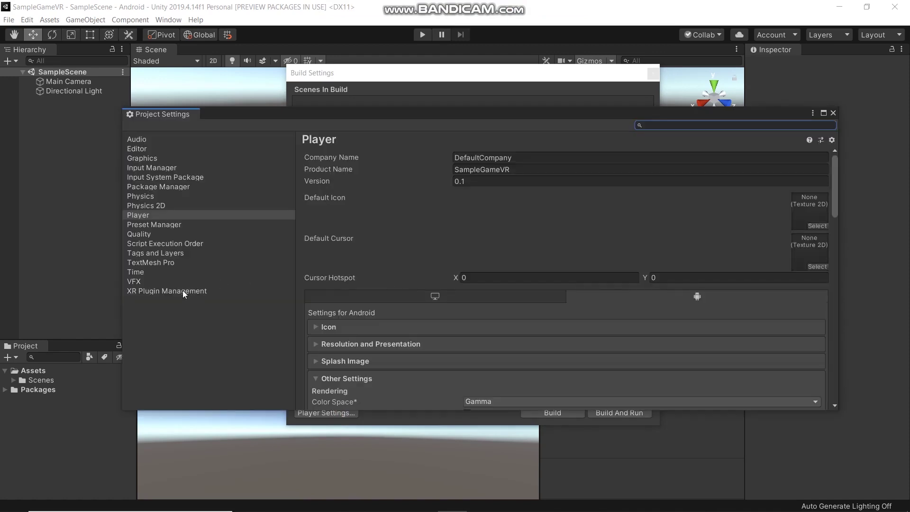
click(183, 290)
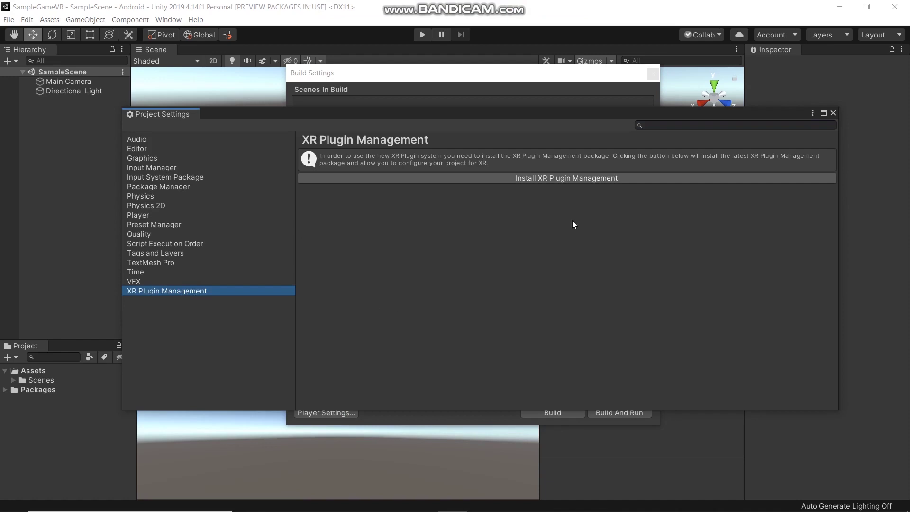
click(597, 179)
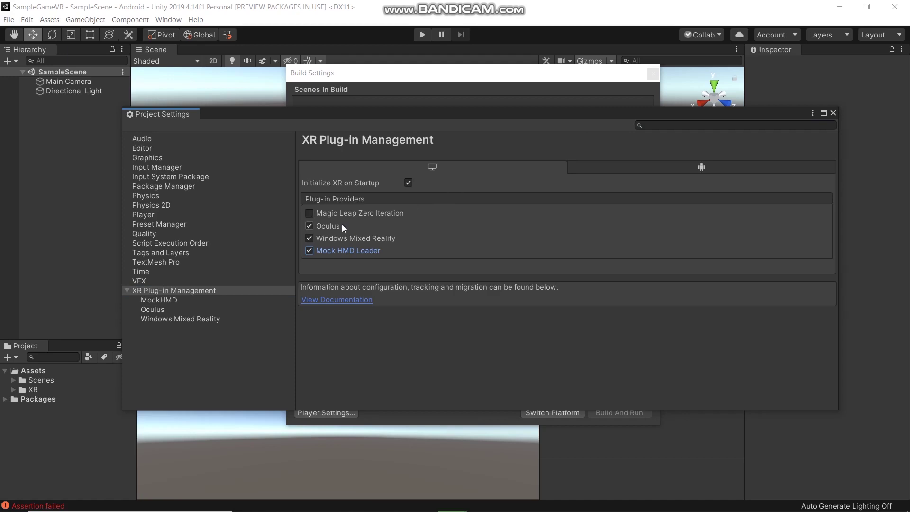
Review the XR plug-in providers for Android and desktop, and close the Project Settings and Build Settings
click(599, 168)
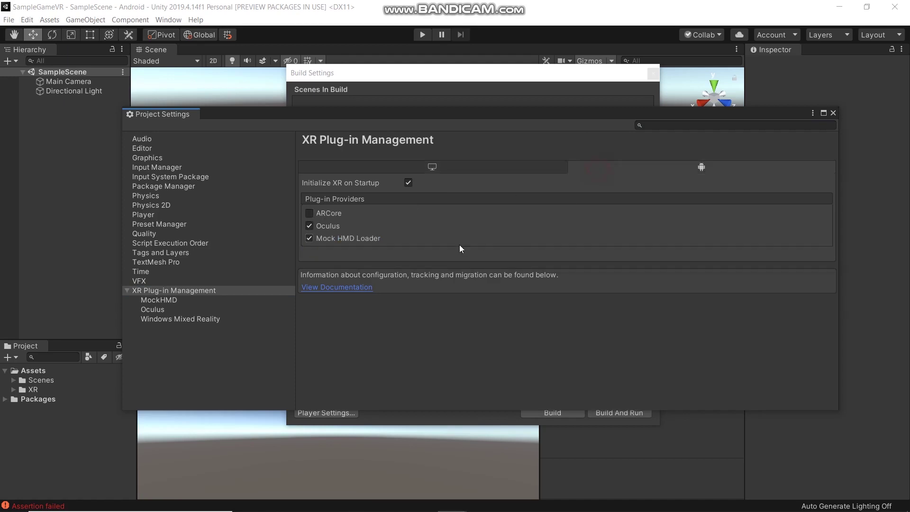
click(433, 174)
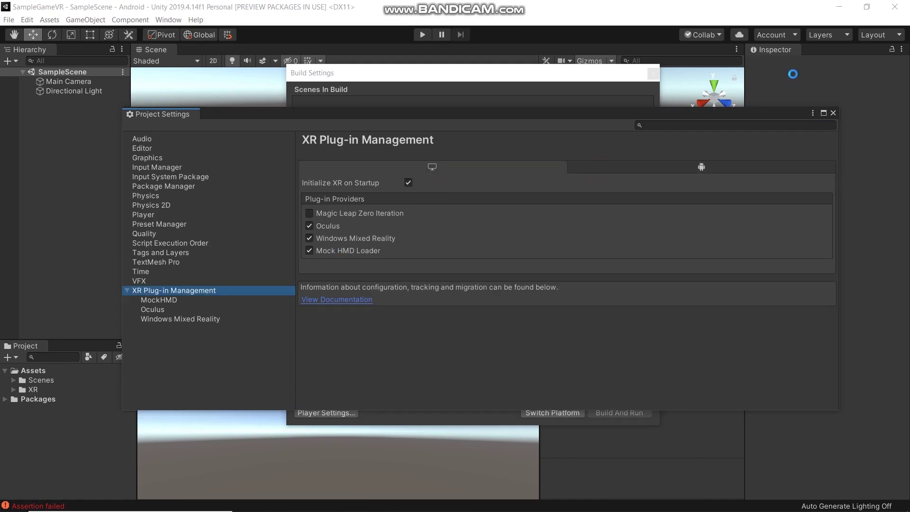
click(834, 113)
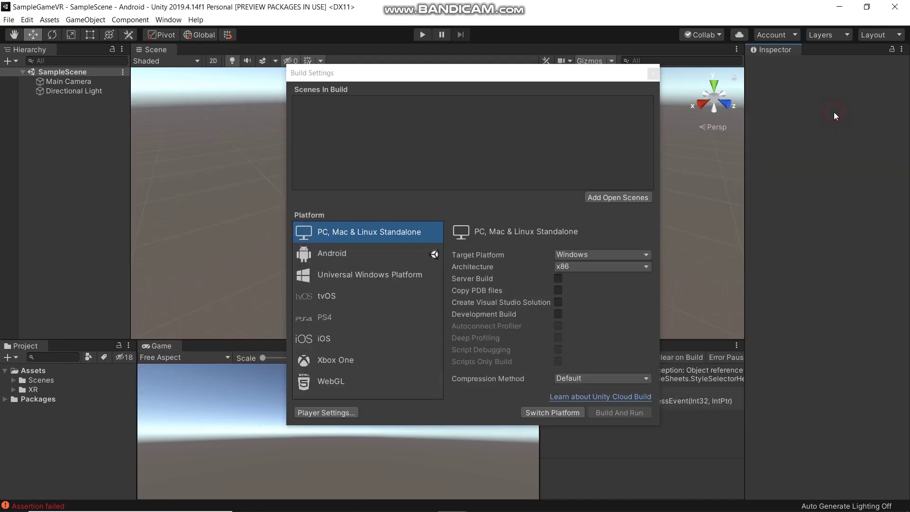
click(653, 74)
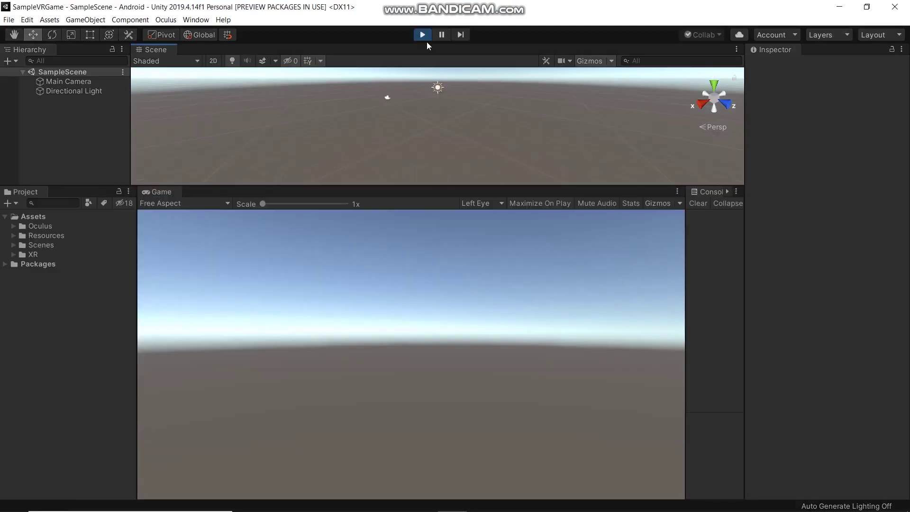